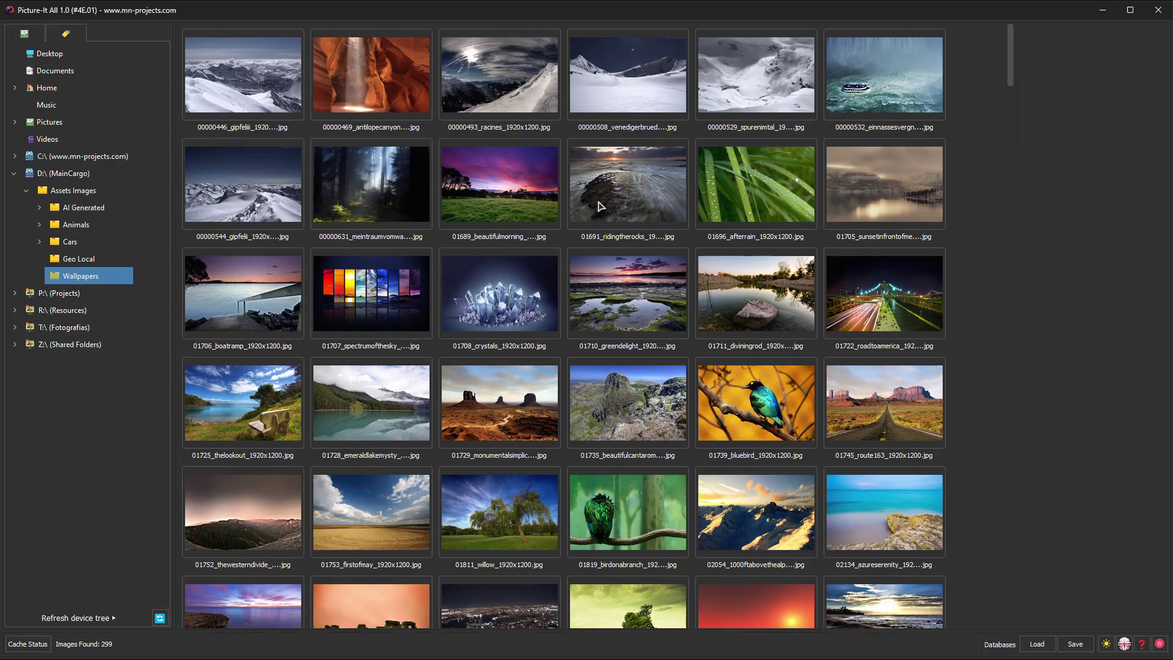
# - Select the rocky sunset landscape image 01691_ridingtherocks in the Wallpapers folder
pyautogui.click(627, 202)
# - Enter 'binding nature sun' as three new tags and select the ridingtherocks image for tagging
pyautogui.click(66, 34)
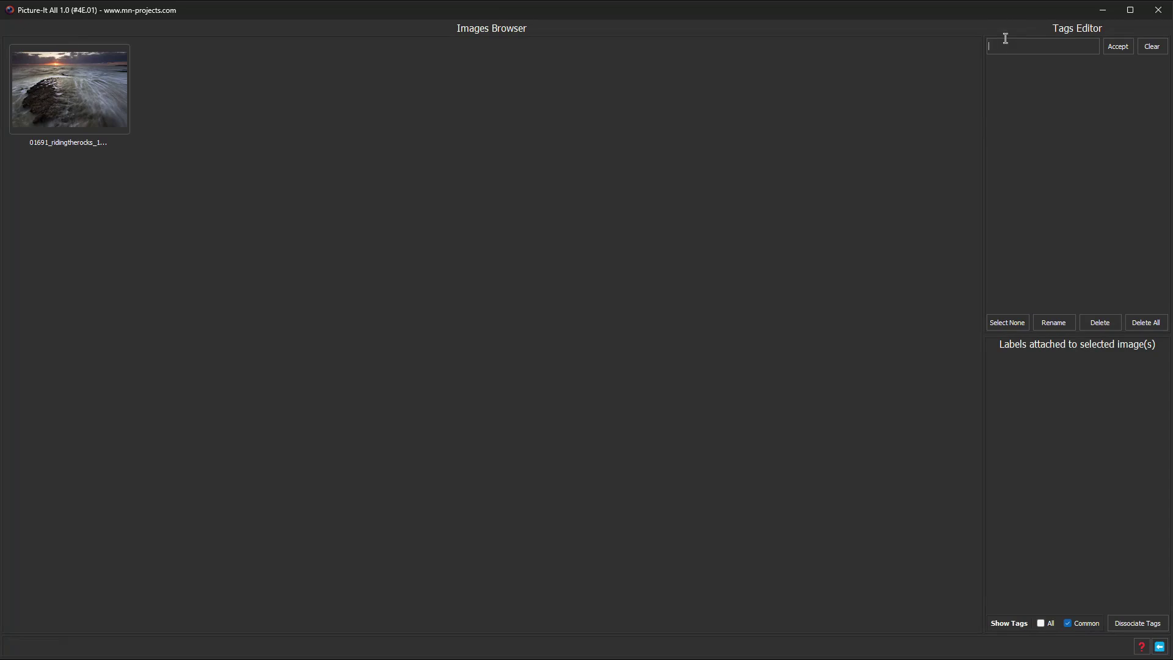
pyautogui.write('binding nature sun')
pyautogui.click(1122, 49)
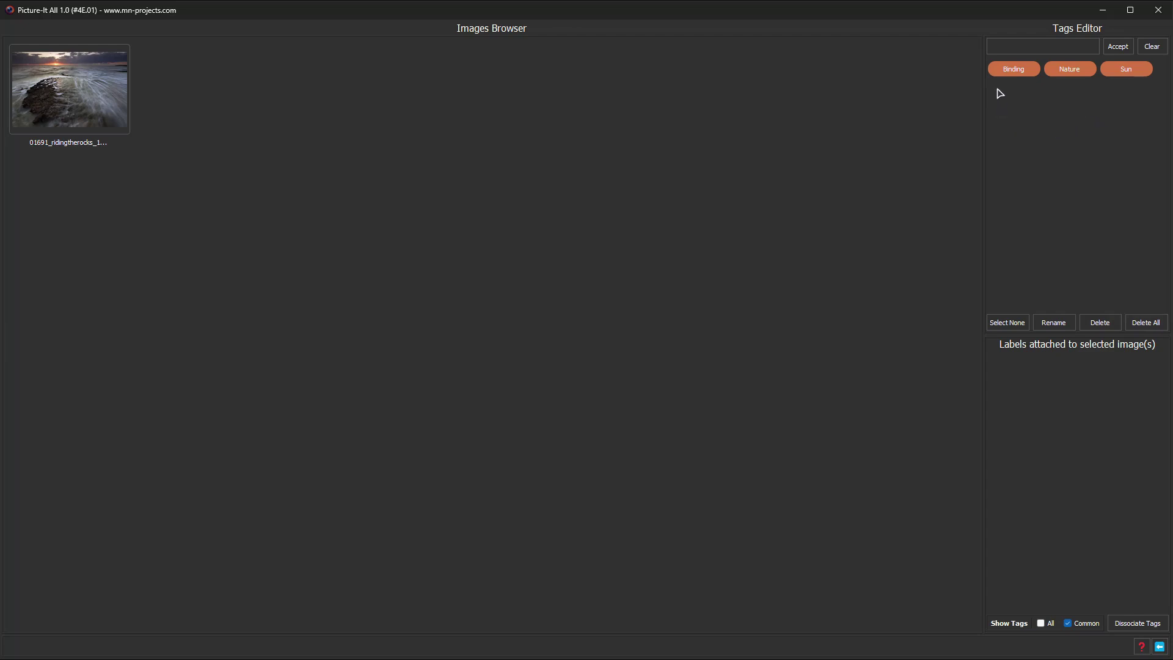
pyautogui.click(40, 75)
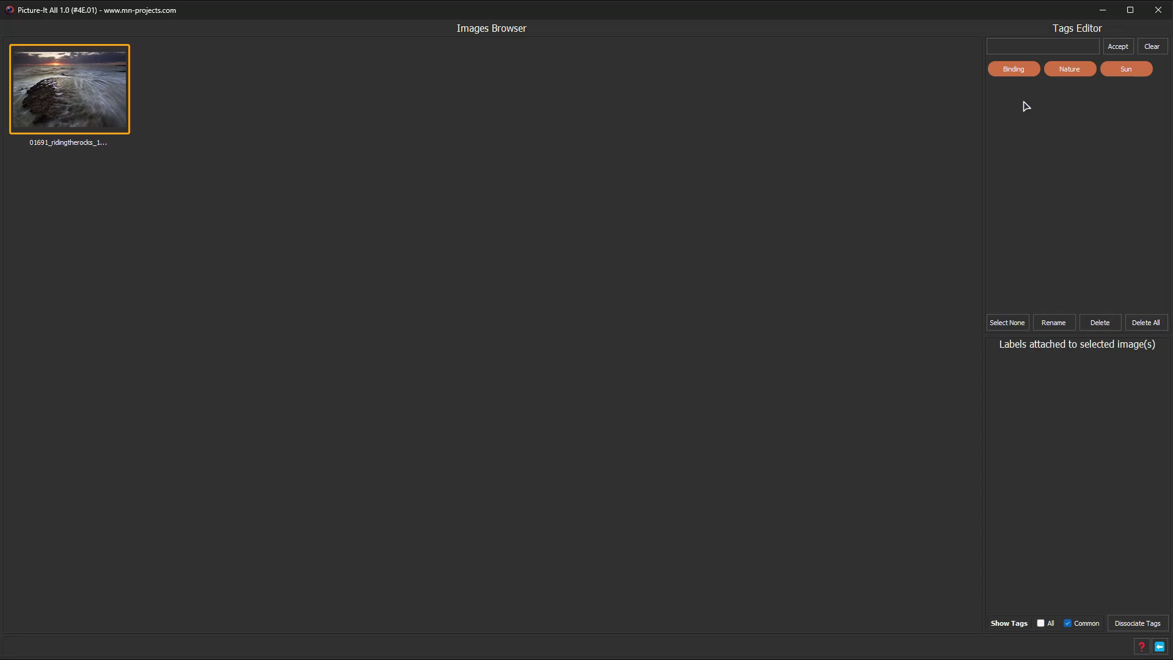
# - Drag Binding, then Nature and Sun together, onto the 01691_ridingtherocks thumbnail, then leave tag editing
pyautogui.moveTo(1024, 74); pyautogui.dragTo(80, 91)
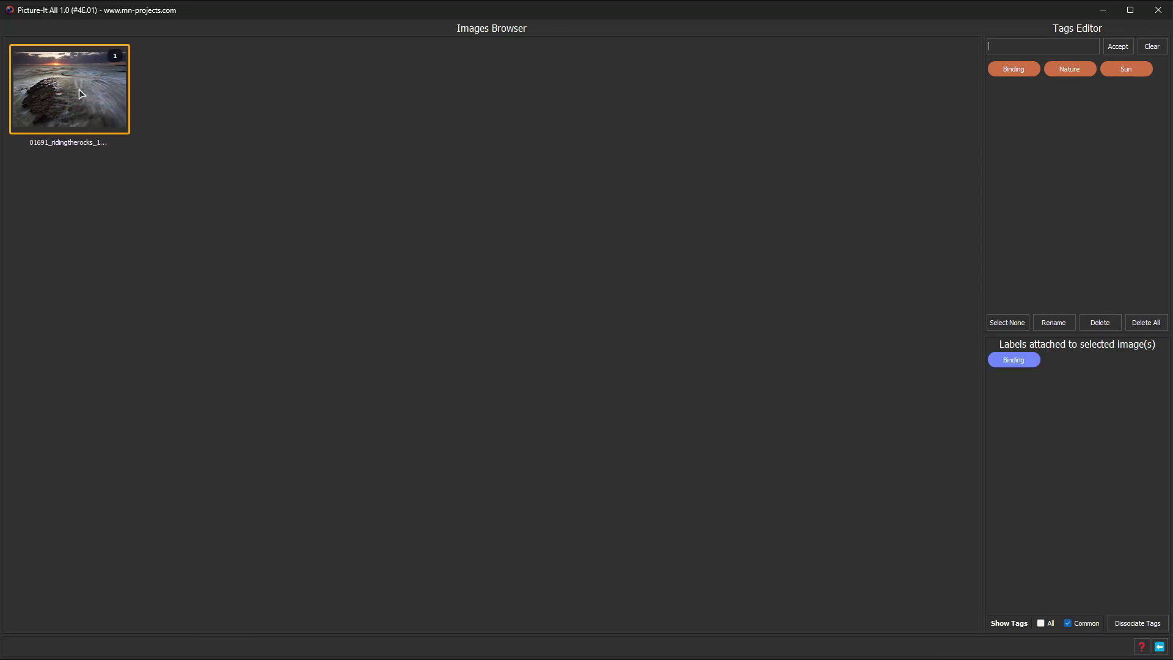
pyautogui.click(1066, 78)
pyautogui.click(1127, 71)
pyautogui.moveTo(1071, 73); pyautogui.dragTo(93, 138)
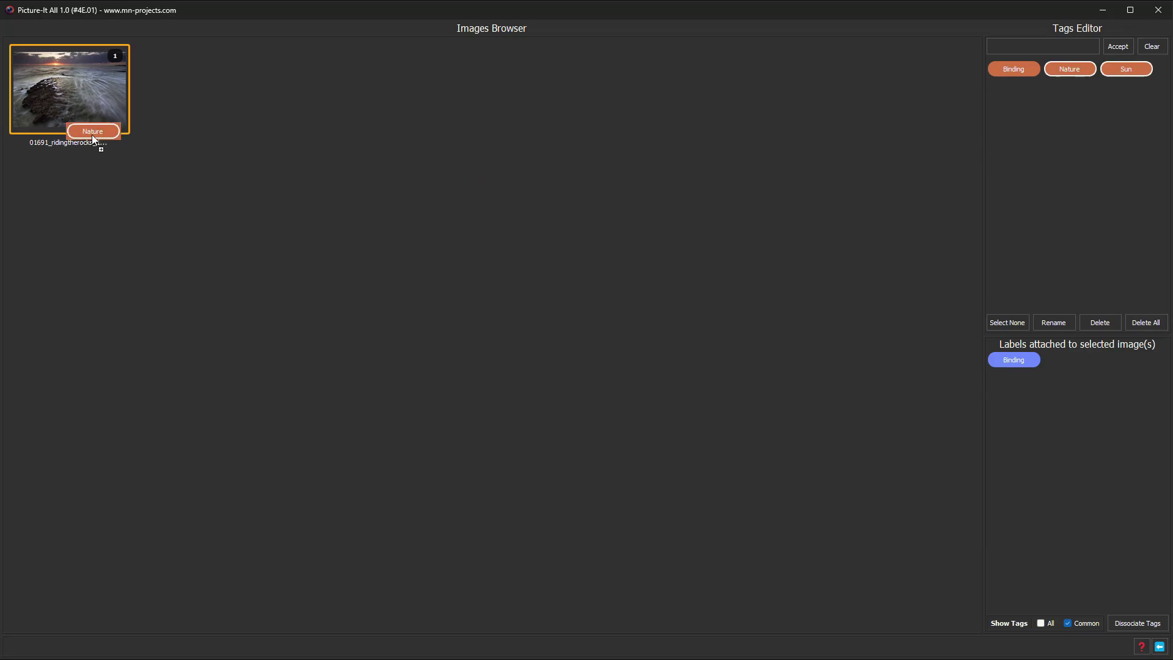
pyautogui.moveTo(76, 97); pyautogui.dragTo(76, 97)
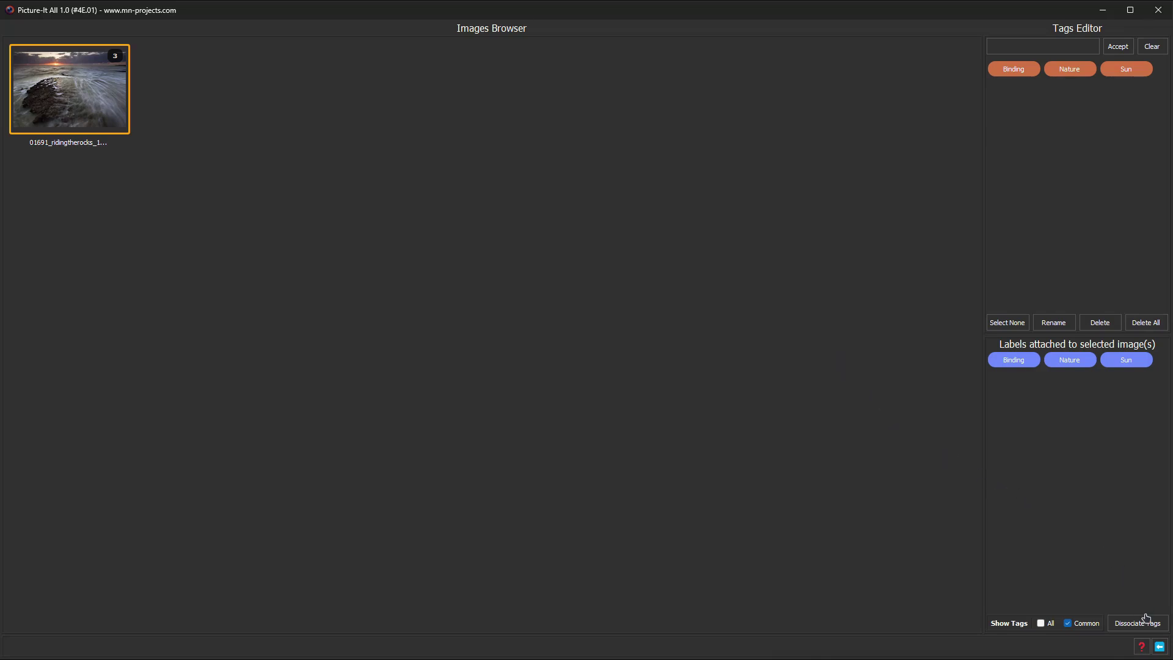
pyautogui.click(1159, 646)
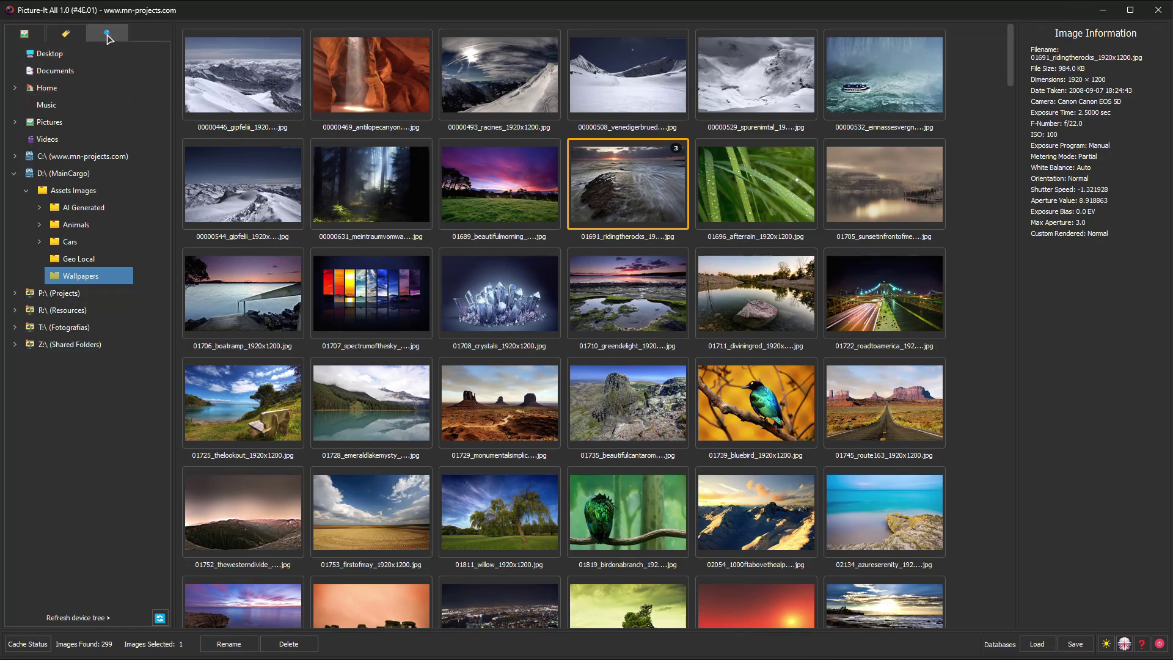
# - Switch to the tag search page showing Binding, Nature and Sun as search tags
pyautogui.click(107, 34)
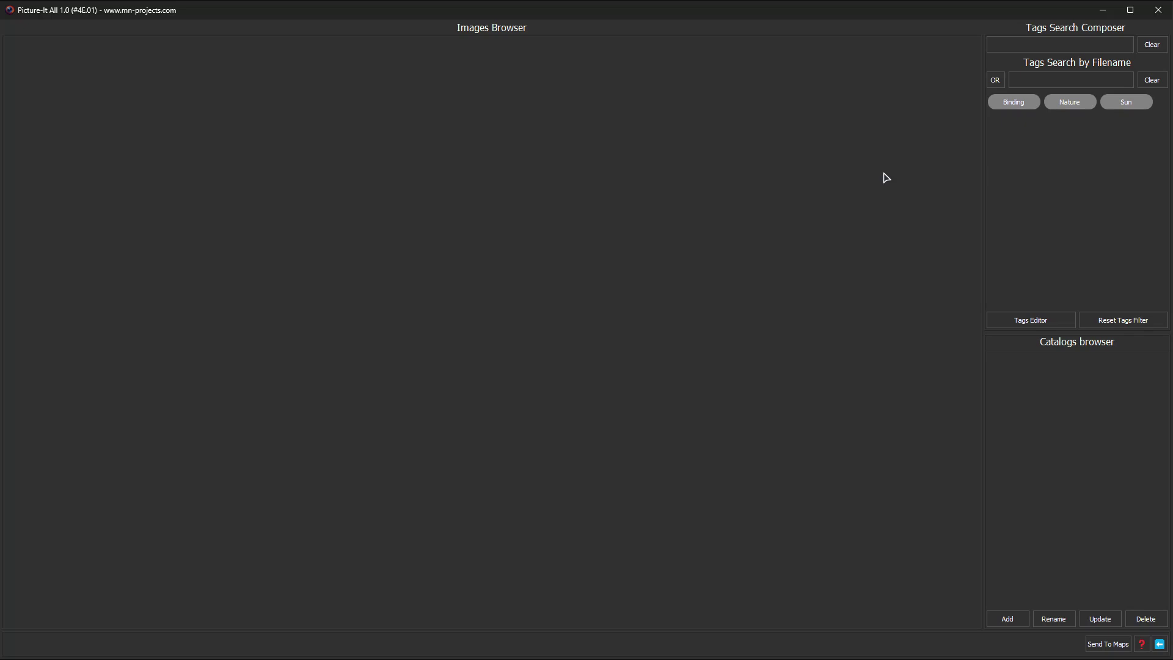
pyautogui.click(1029, 103)
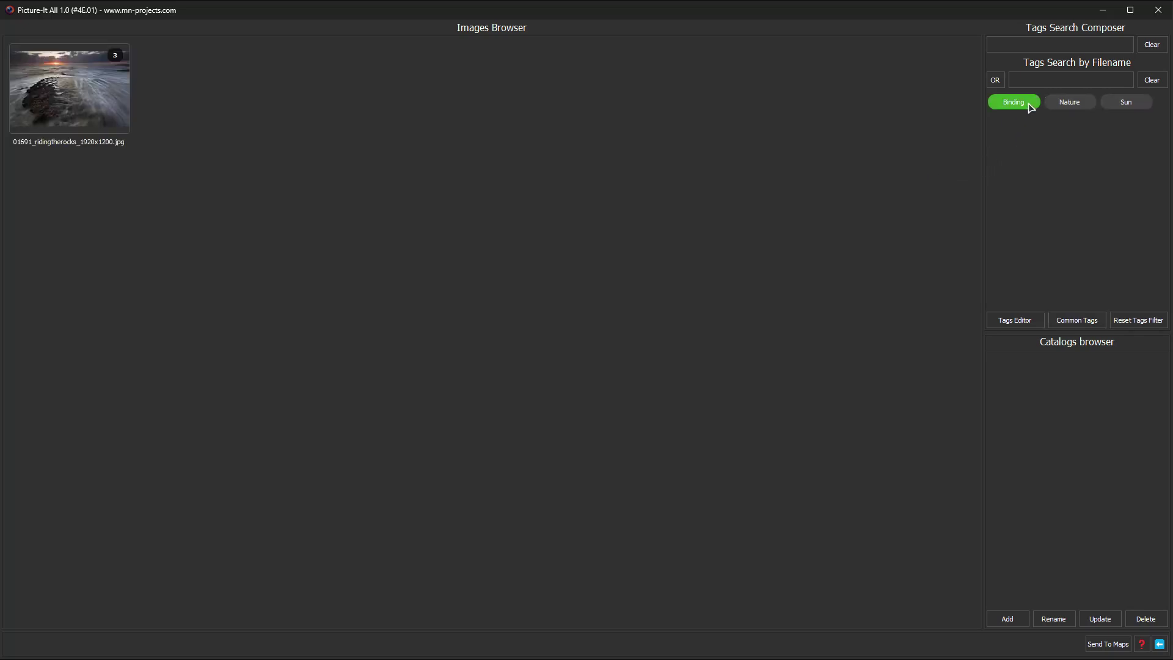
pyautogui.click(1030, 105)
pyautogui.click(1077, 108)
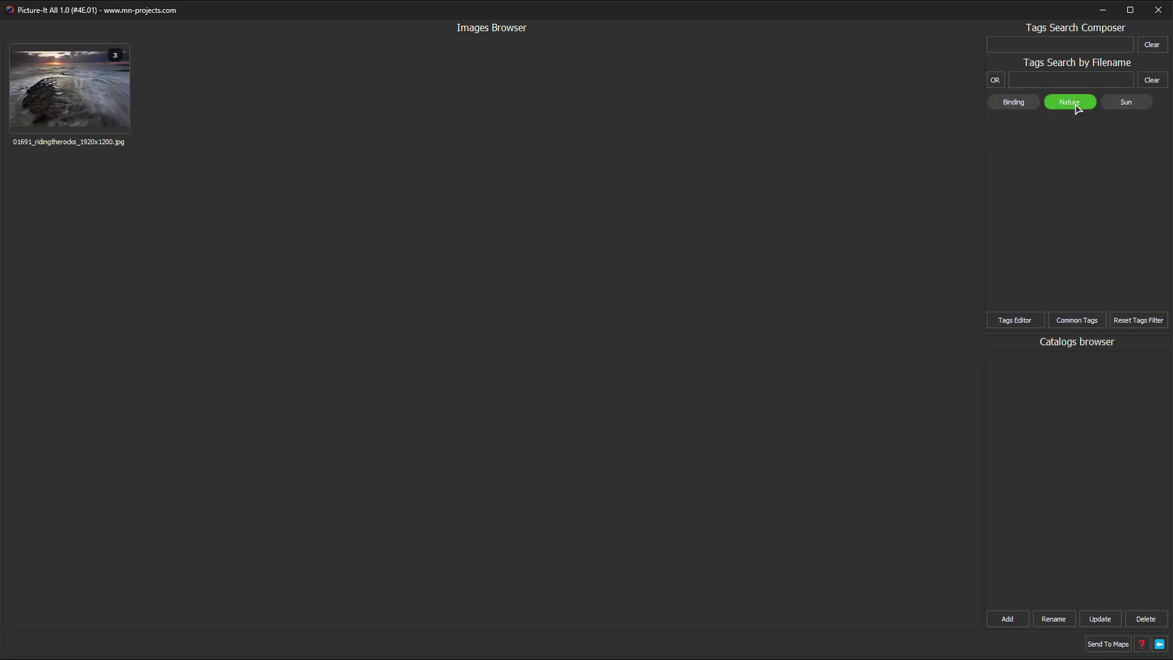
pyautogui.click(1017, 104)
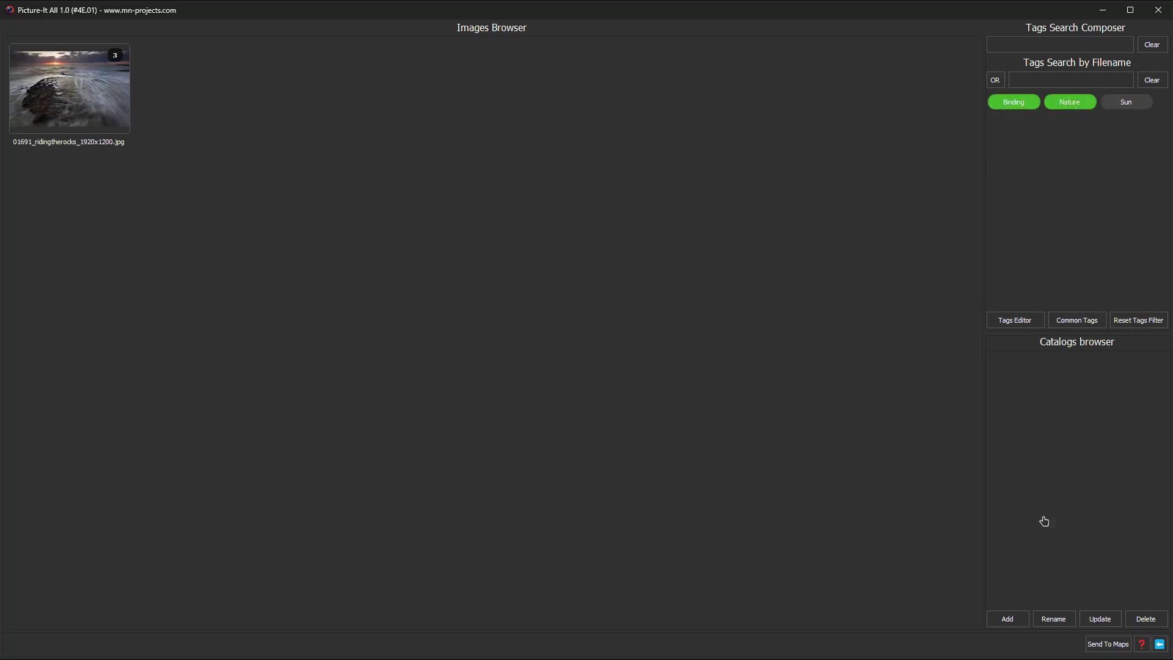
pyautogui.click(1160, 644)
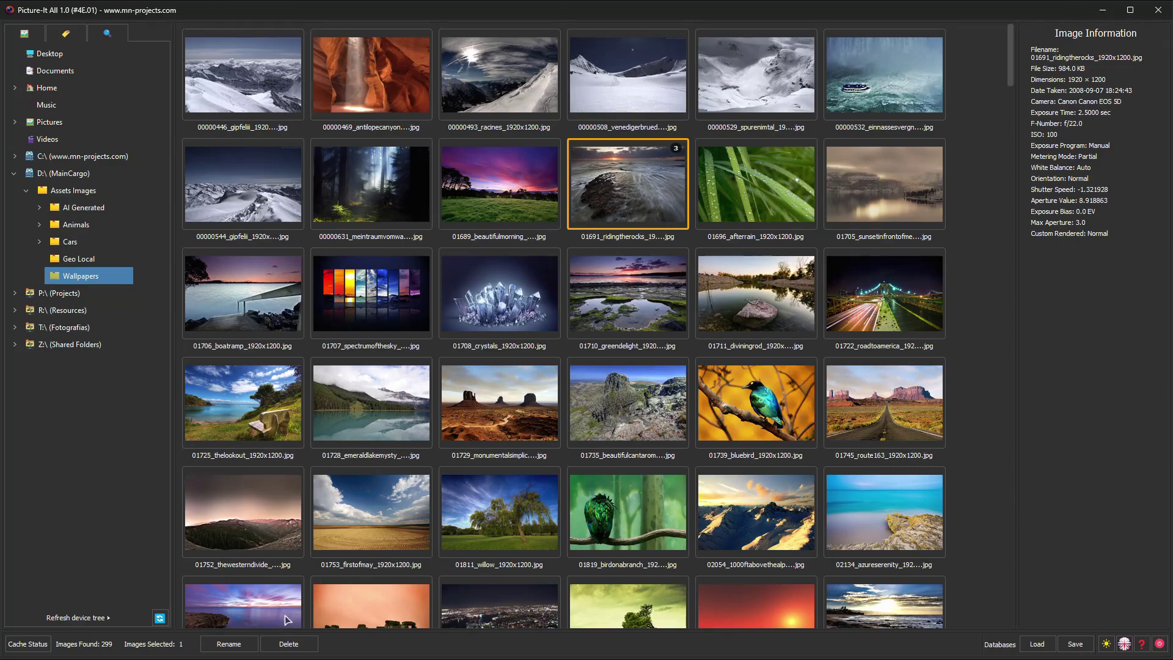
# - Rename 01691_ridingtherocks with Custom Name 'Water Rocks', previewing before applying
pyautogui.click(241, 645)
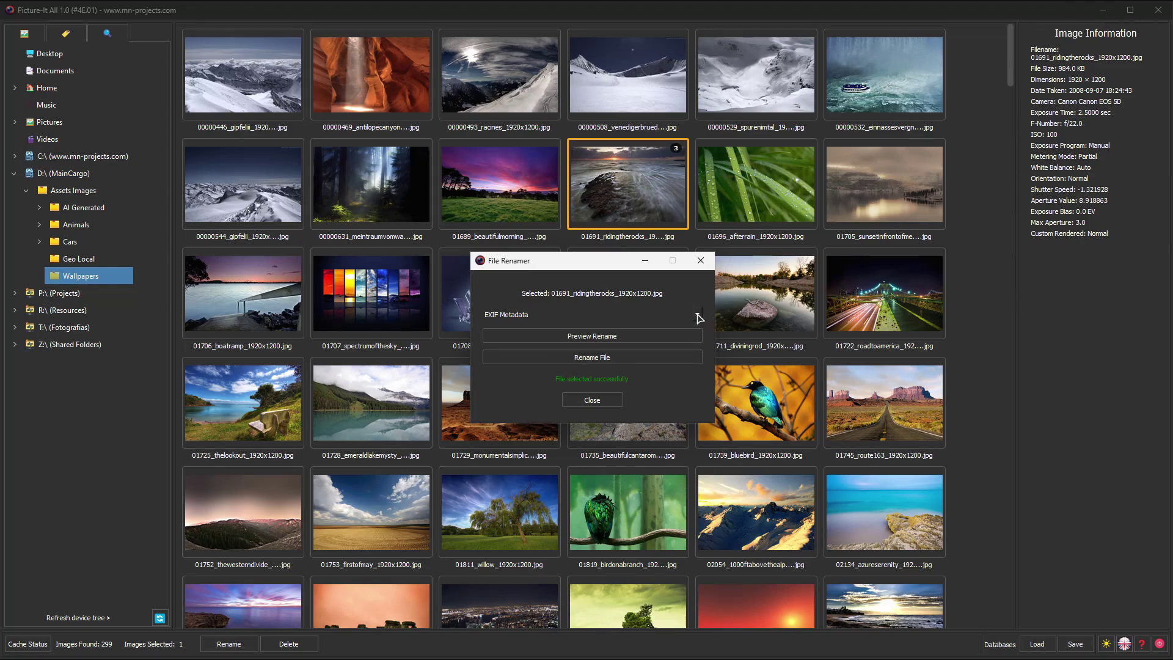
pyautogui.click(699, 317)
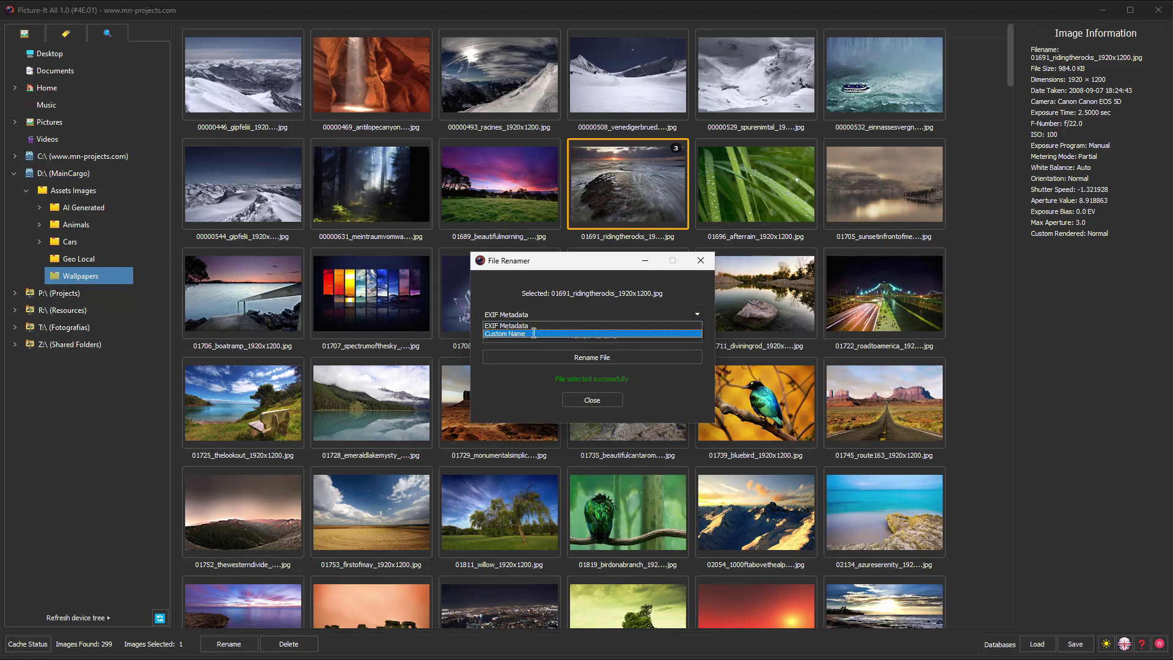
pyautogui.click(534, 333)
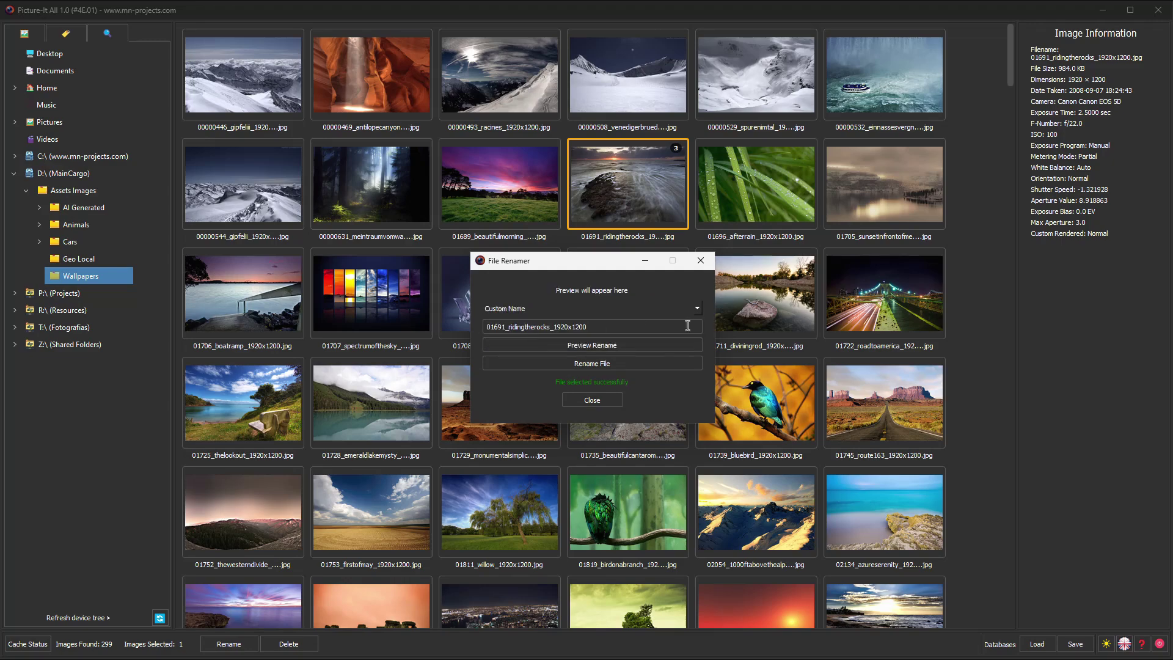
pyautogui.hotkey('ctrl', 'a')
pyautogui.write('Water Rocks')
pyautogui.click(560, 348)
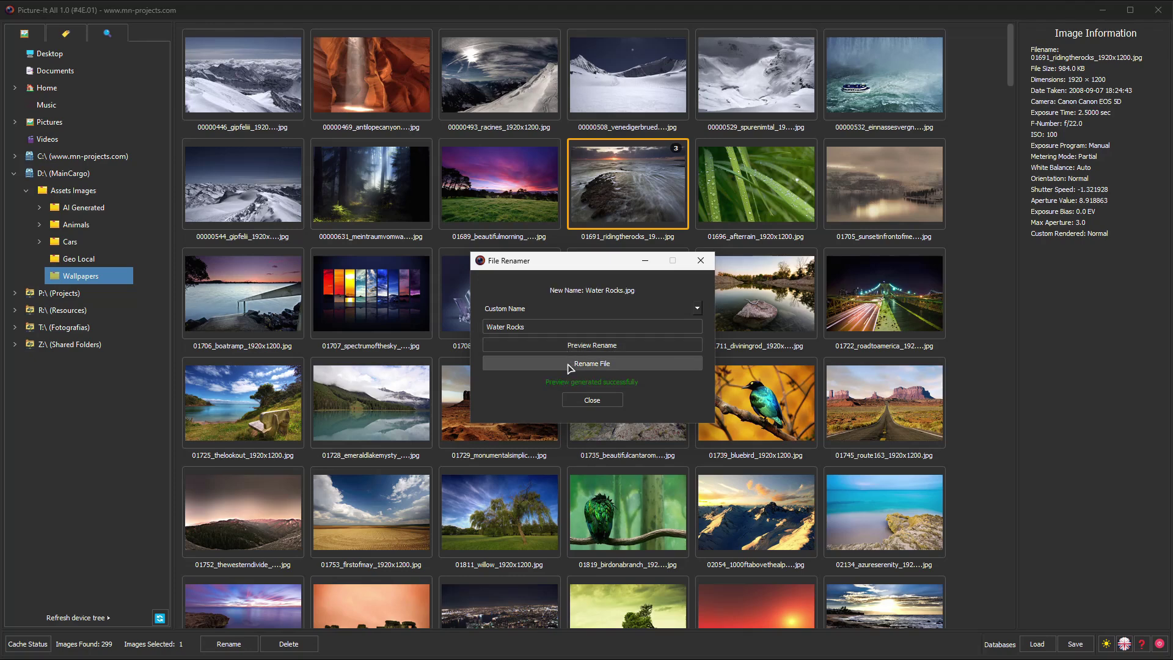
pyautogui.click(571, 366)
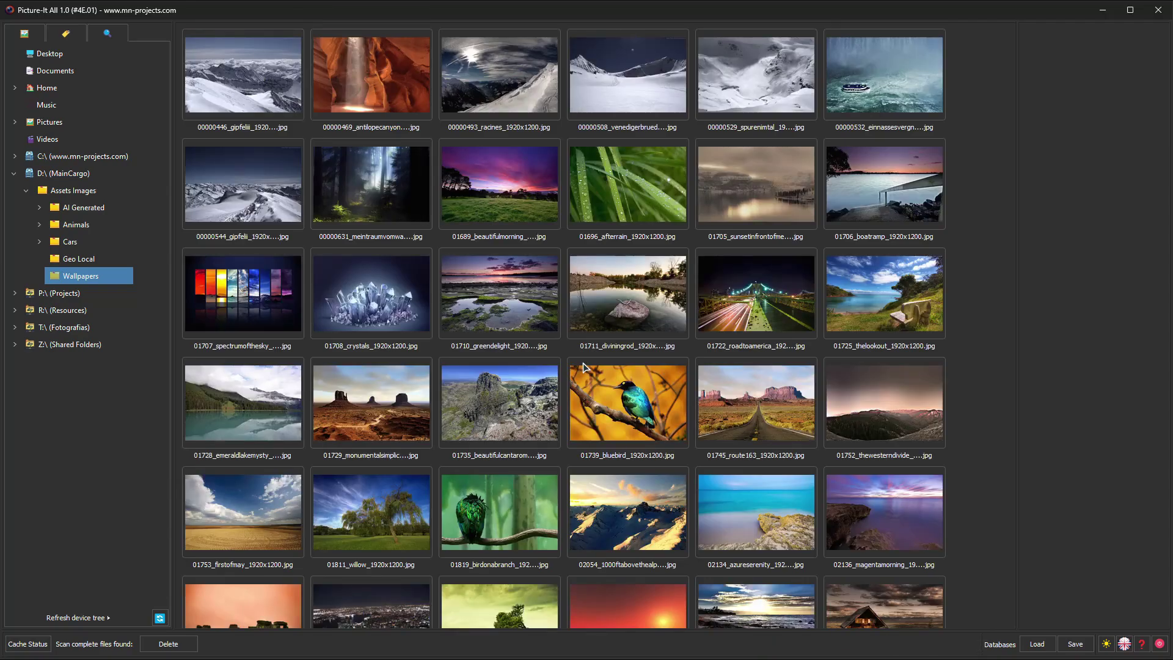
# - Scroll the Wallpapers grid and select the renamed Water Rocks.jpg
pyautogui.scroll(-5, 599, 400)
pyautogui.click(600, 399)
pyautogui.scroll(-10, 600, 400)
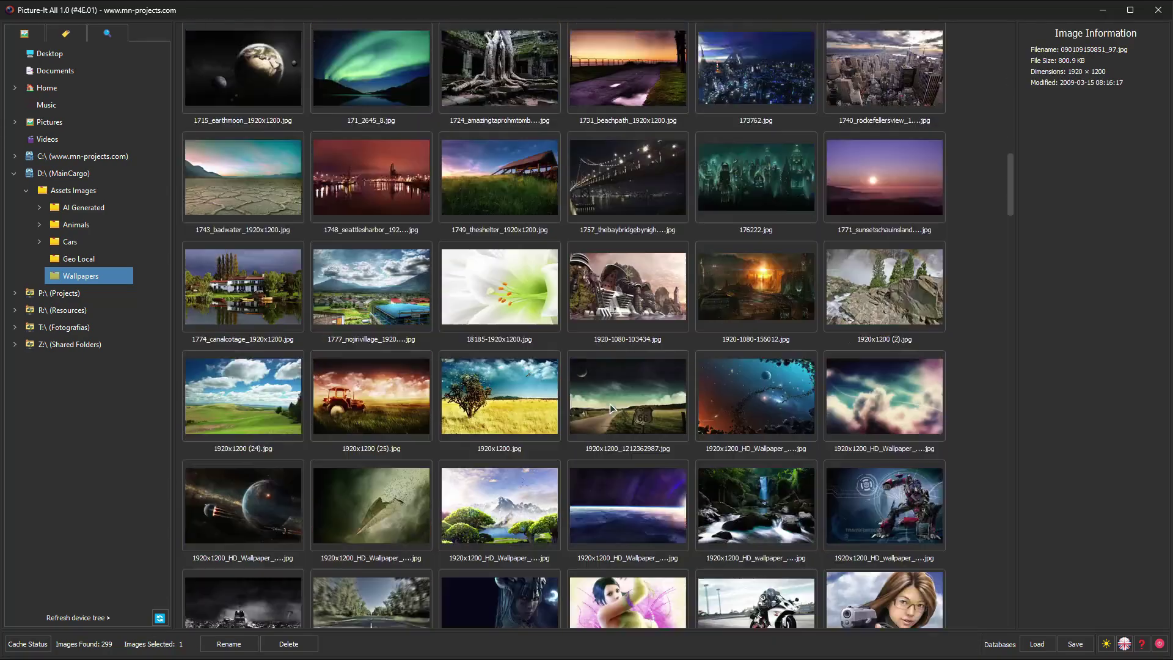
pyautogui.scroll(-18, 557, 335)
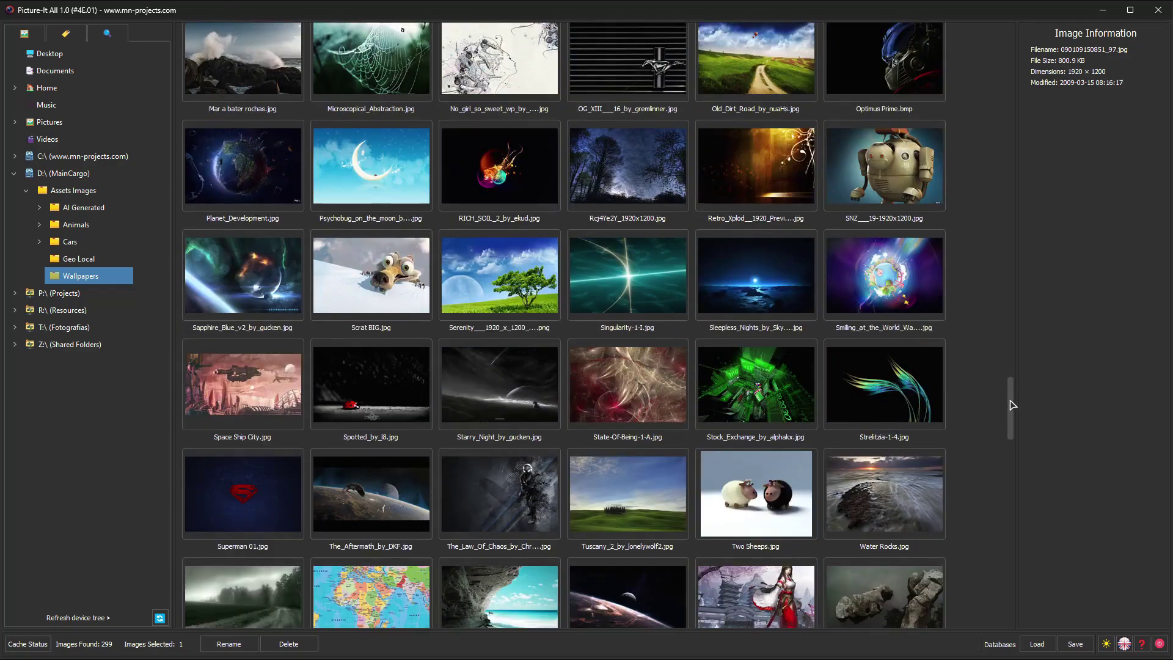
pyautogui.click(884, 493)
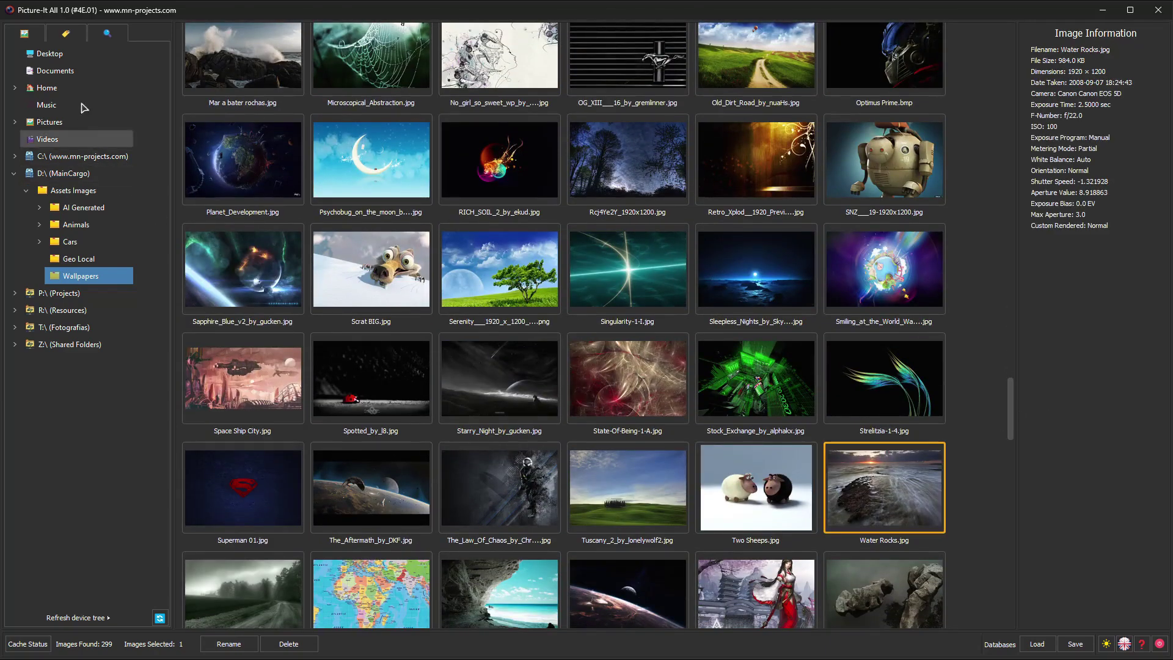
# - In tag search, filter by the Binding tag, then clear that filter
pyautogui.click(107, 33)
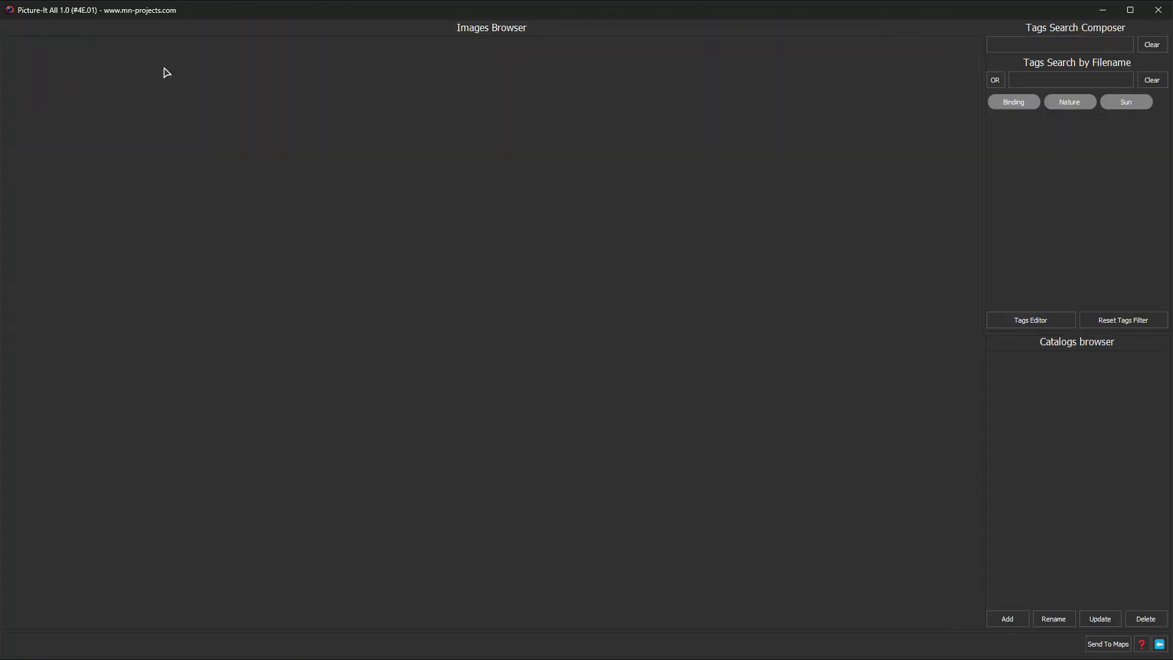
pyautogui.click(1013, 108)
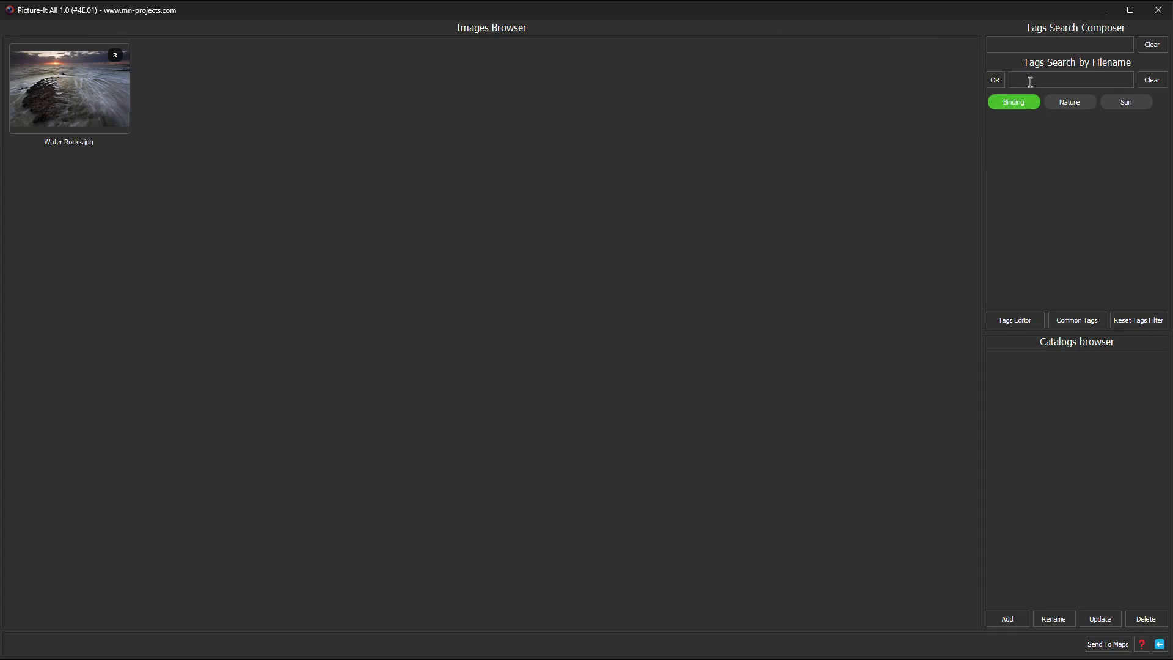
pyautogui.click(1020, 103)
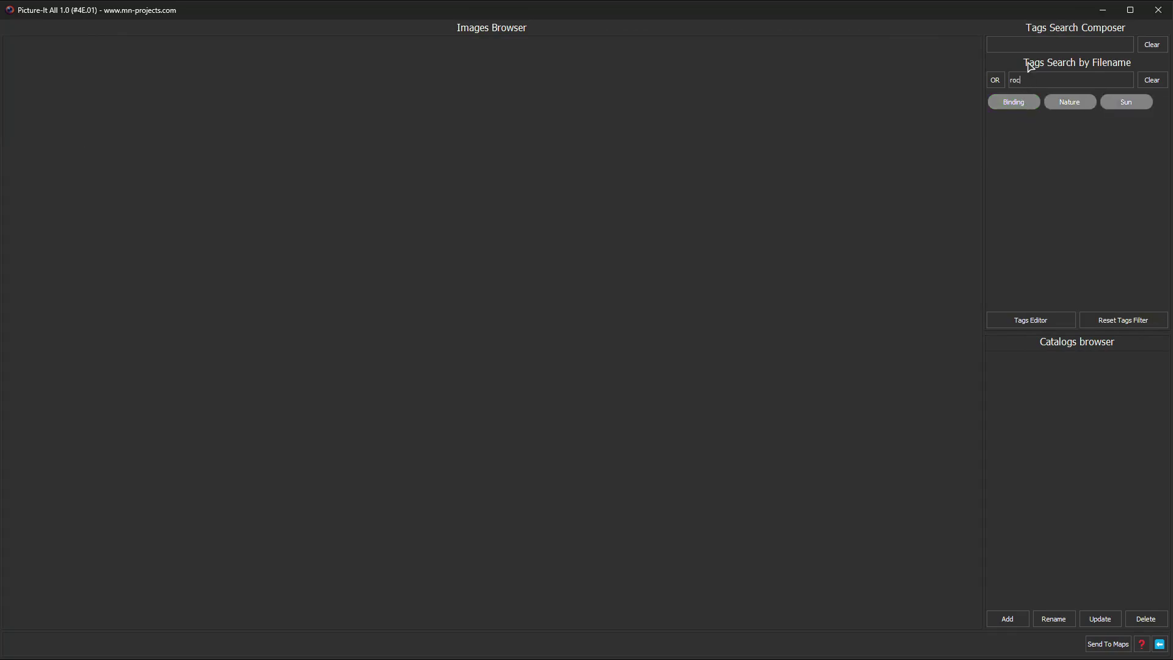